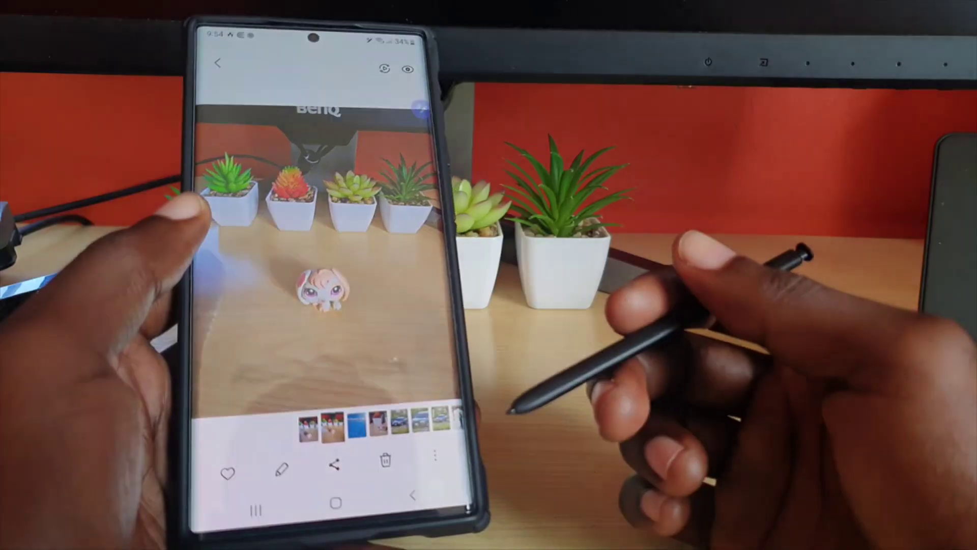
Open the succulents photo with the toy figure in the photo editor.
{"action": "left_click", "coordinate": [252, 290]}
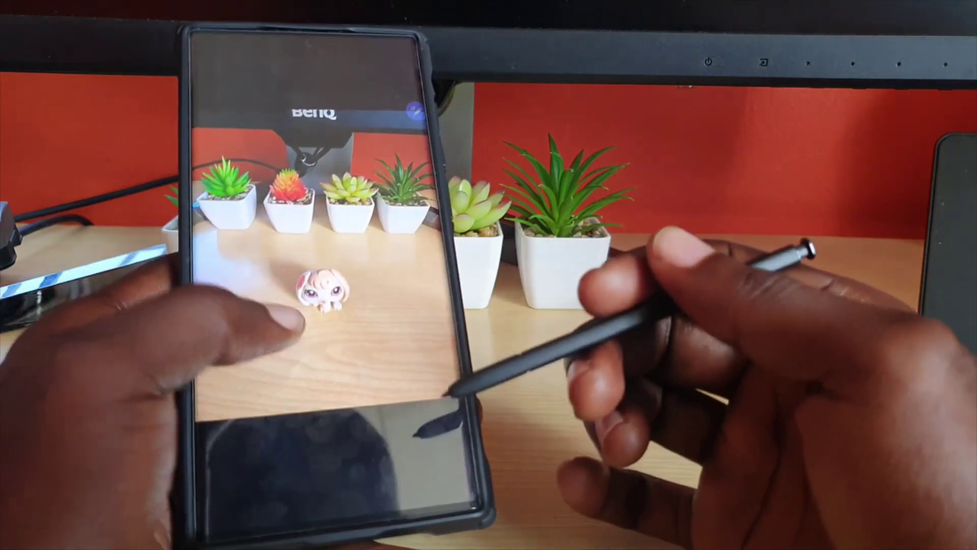
{"action": "left_click", "coordinate": [229, 252]}
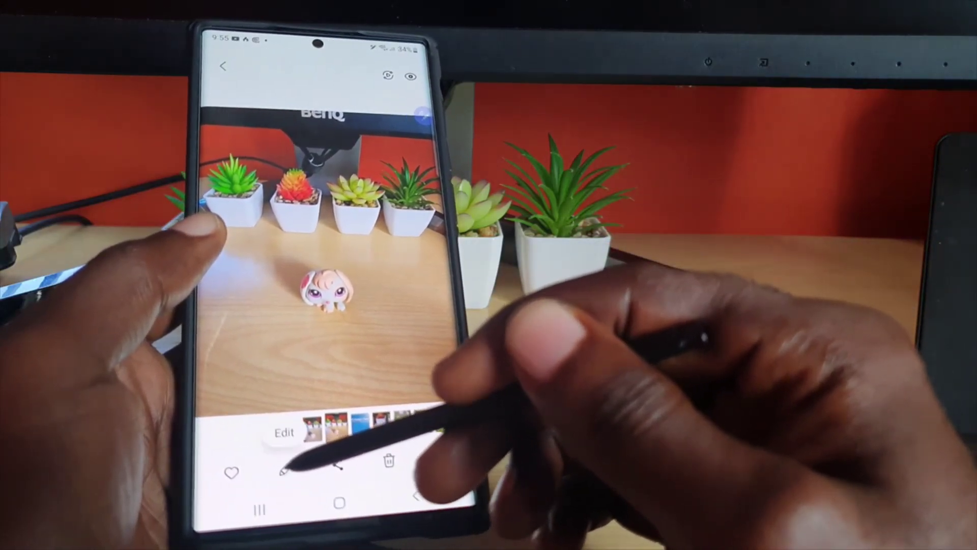
{"action": "left_click", "coordinate": [284, 471]}
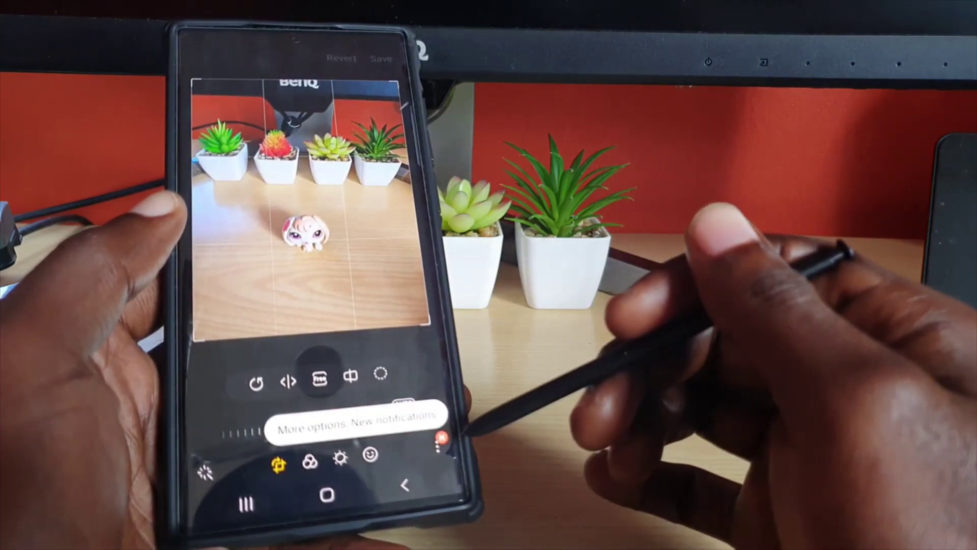
Launch the Object eraser tool from the More options menu.
{"action": "left_click", "coordinate": [441, 441]}
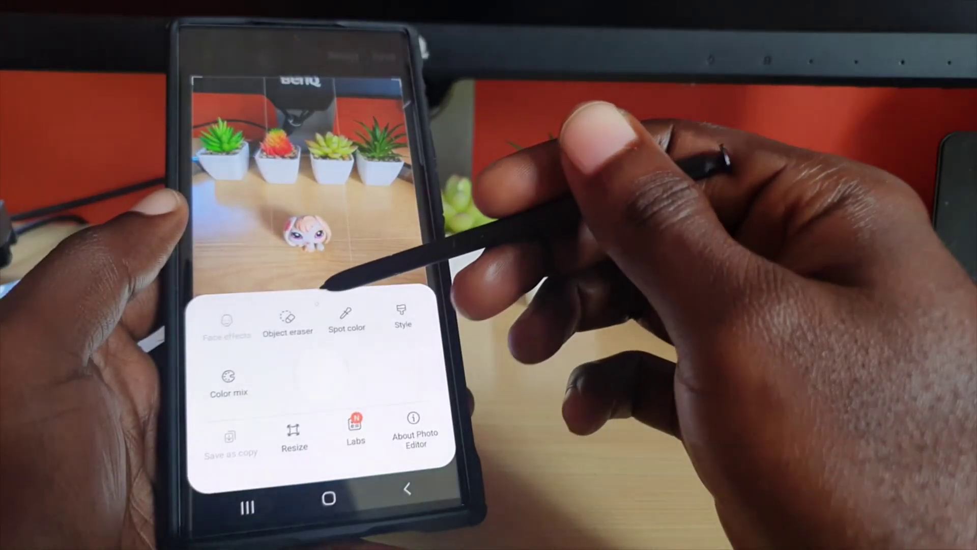
{"action": "left_click", "coordinate": [289, 317]}
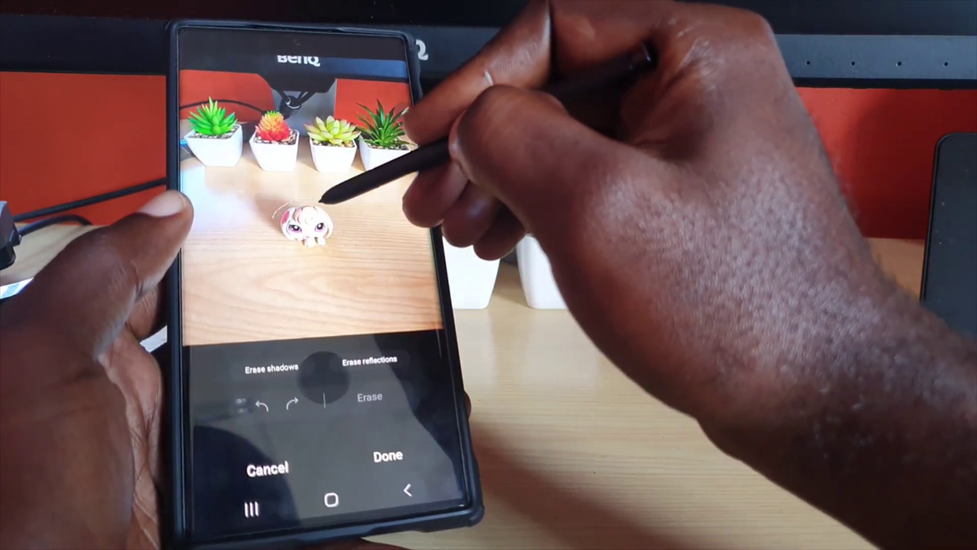
Outline the toy figurine on the desk with the S Pen.
{"action": "left_click_drag", "start_coordinate": [329, 244], "coordinate": [279, 225]}
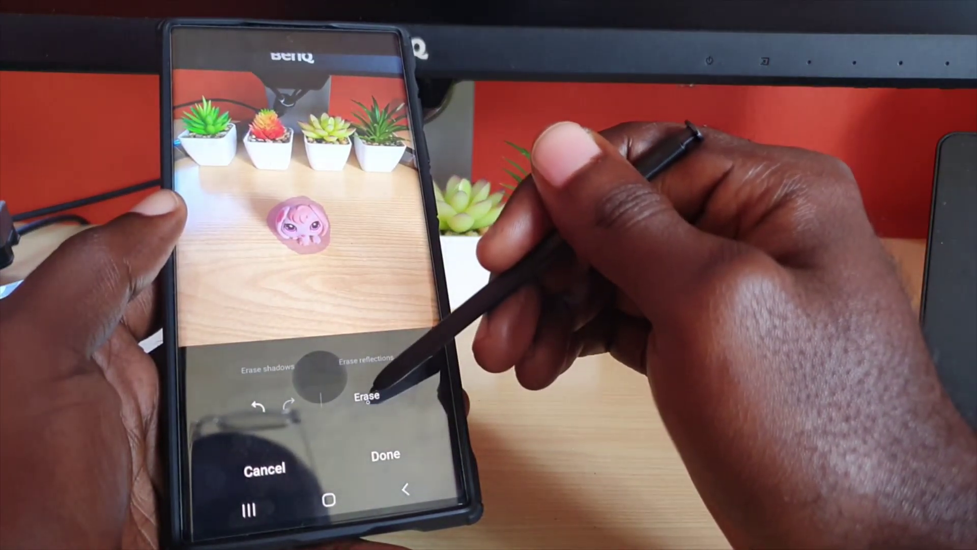
Erase the outlined toy figurine, leaving a clean wooden surface.
{"action": "left_click", "coordinate": [370, 398]}
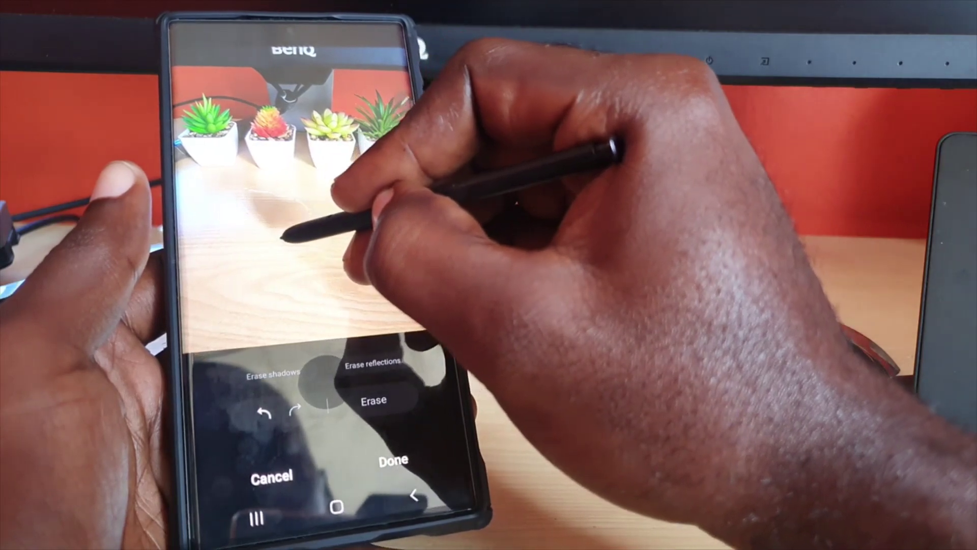
Draw over the faint shadow patch where the figurine stood.
{"action": "left_click_drag", "start_coordinate": [298, 219], "coordinate": [252, 203]}
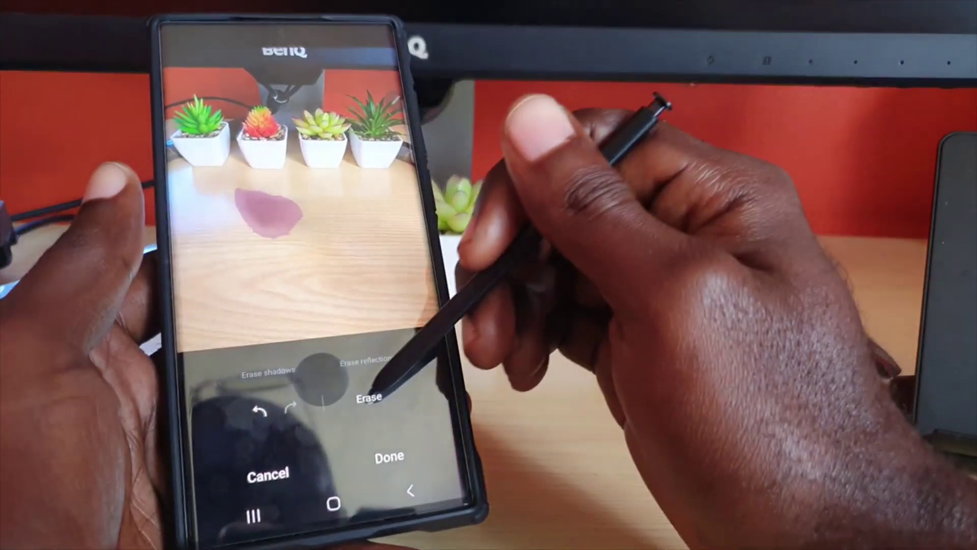
Erase the marked shadow patch and return to the clean succulents photo.
{"action": "left_click", "coordinate": [369, 397]}
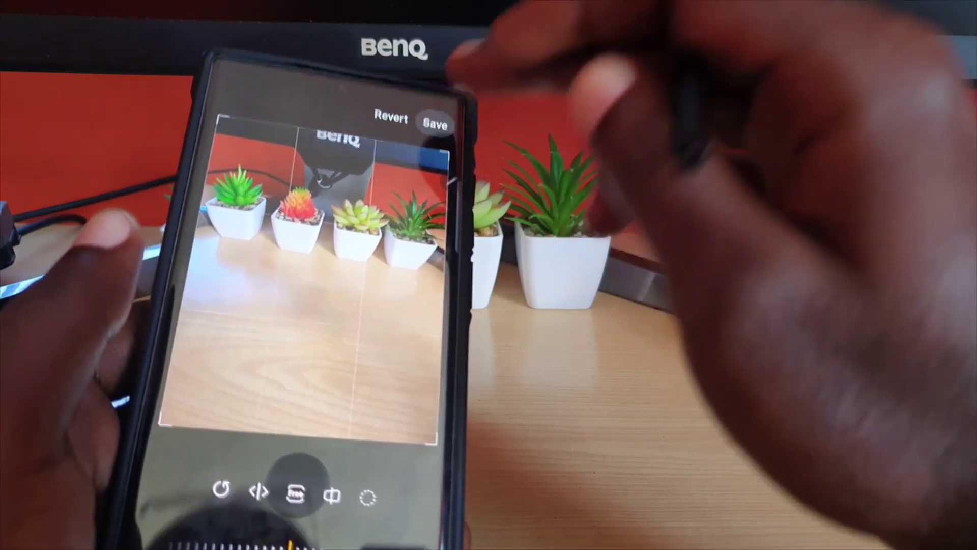
Save the figure-free succulents photo.
{"action": "left_click", "coordinate": [437, 128]}
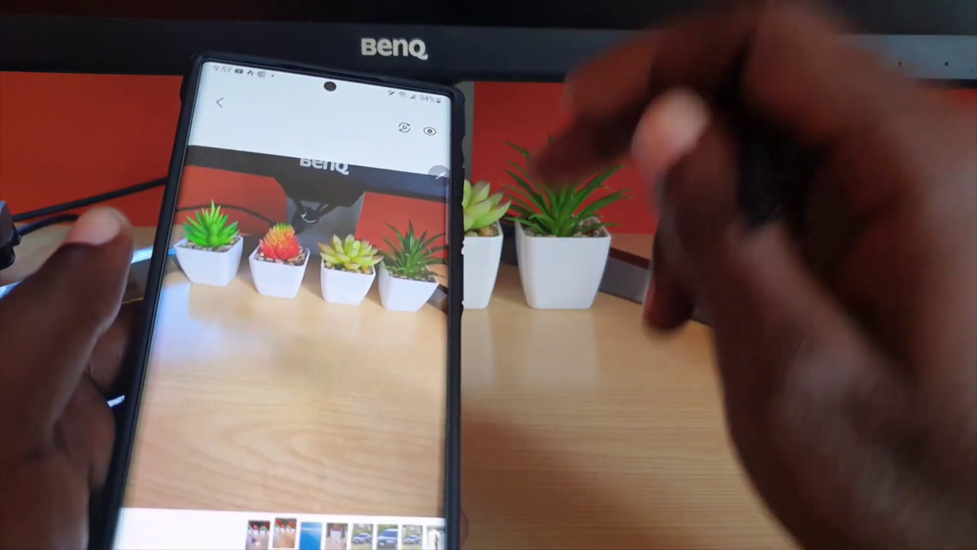